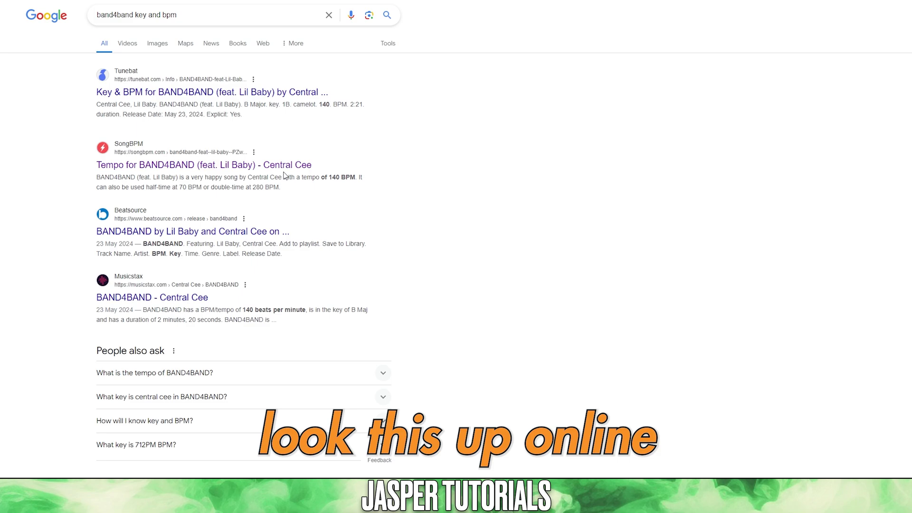
Open the 'Tempo for BAND4BAND' result, showing 140 BPM in B major.
click(297, 200)
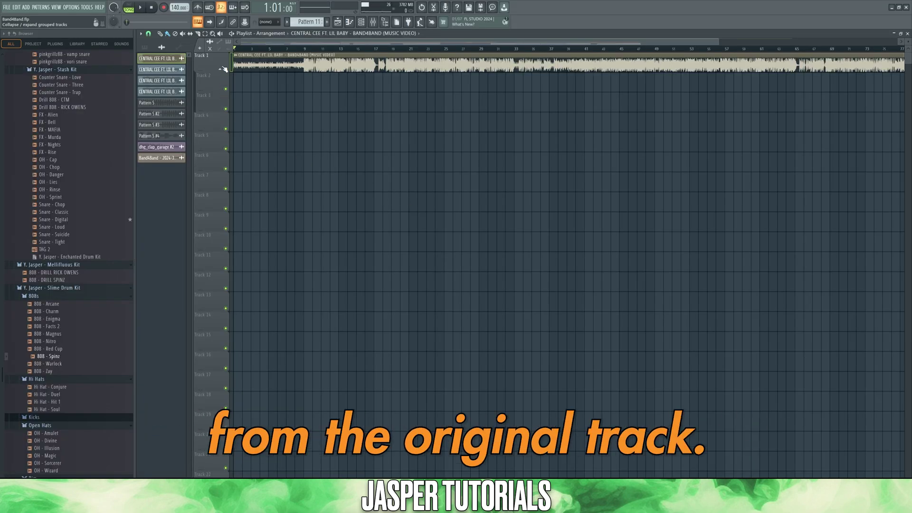
Extract stems from the original BAND4BAND clip into separate vocal and instrumental tracks.
click(235, 54)
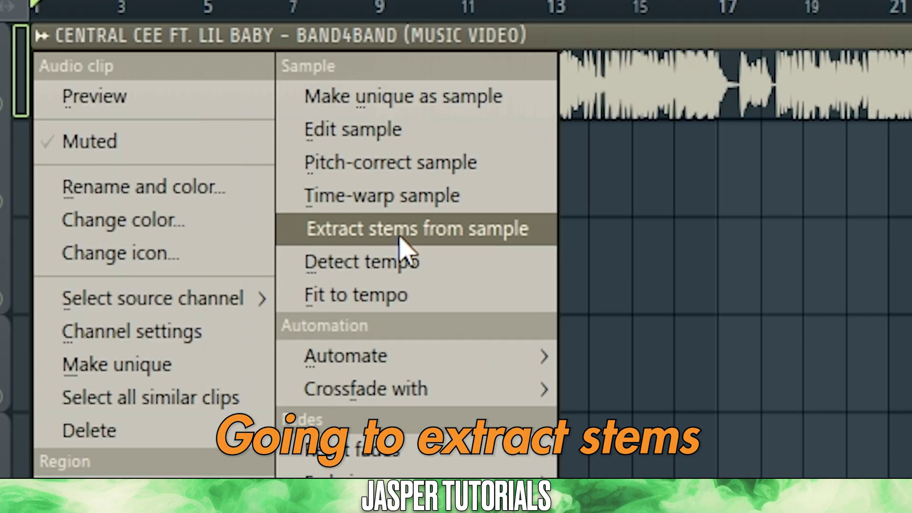
click(447, 209)
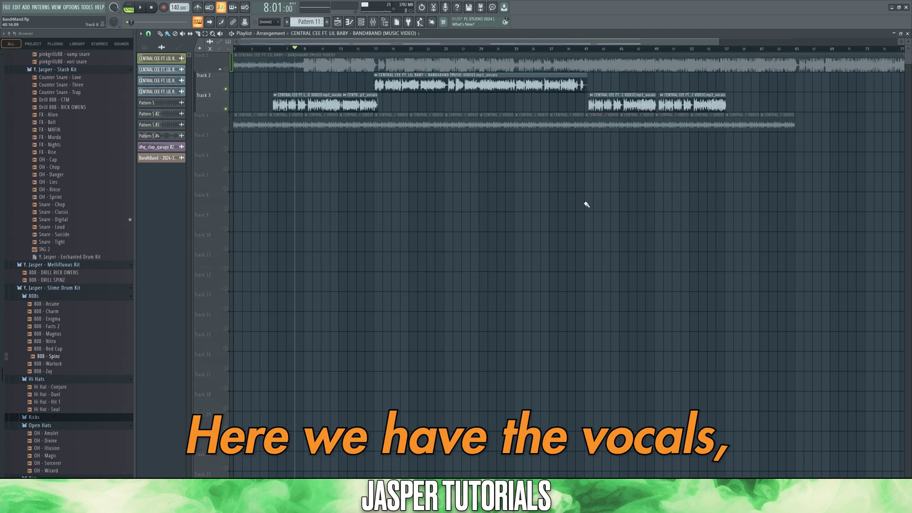
Play the extracted stems, then replay the four-bar looped instrumental arrangement from the start.
key(space)
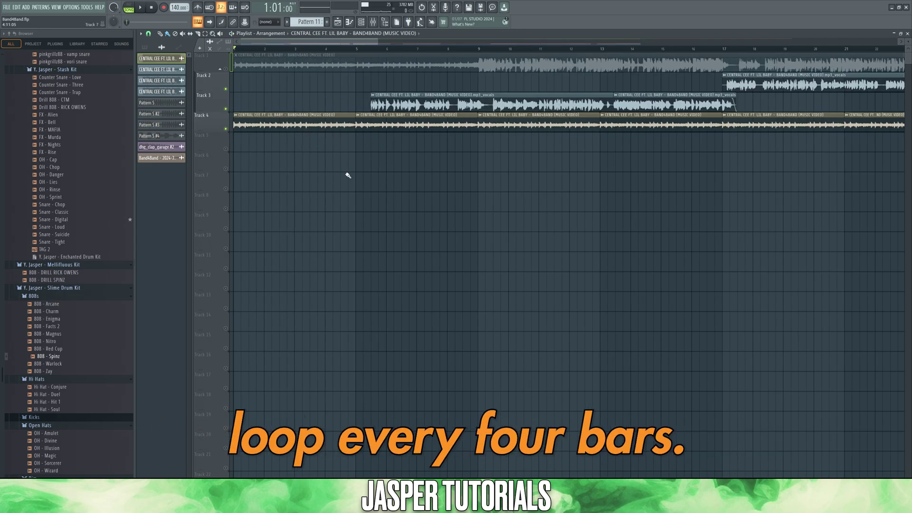
key(space)
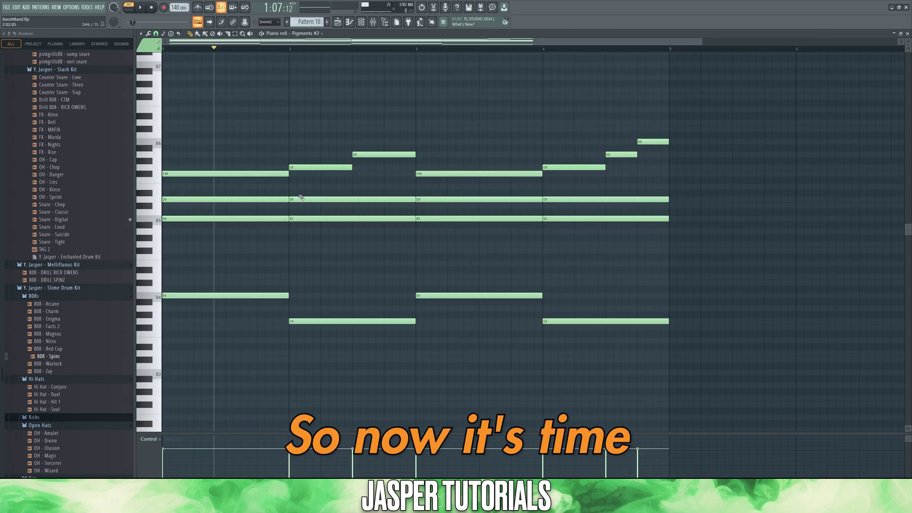
Highlight the B Minor Natural (Aeolian) scale in the Pigments #2 piano roll.
click(140, 34)
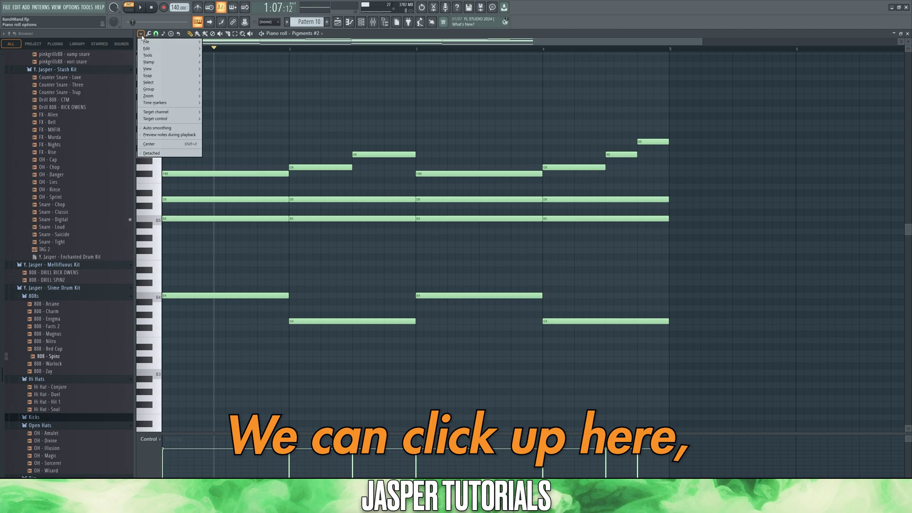
mouse_move(148, 69)
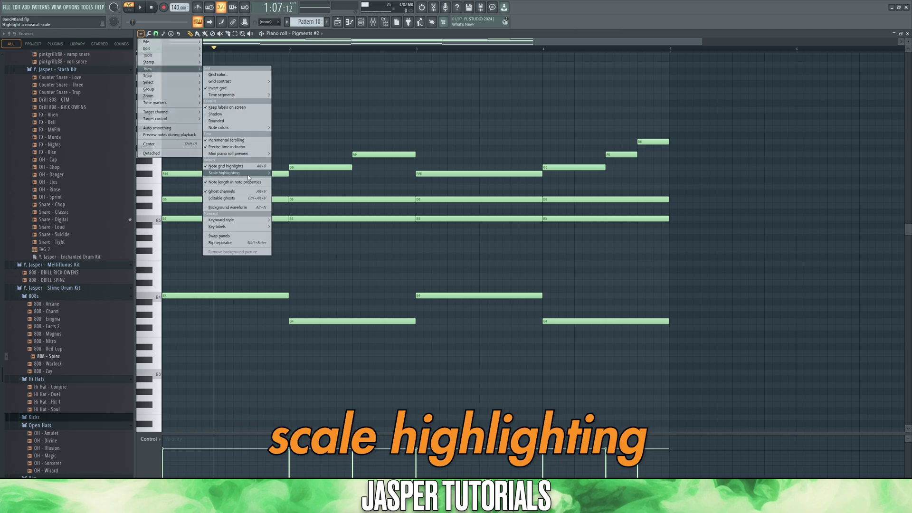
mouse_move(248, 176)
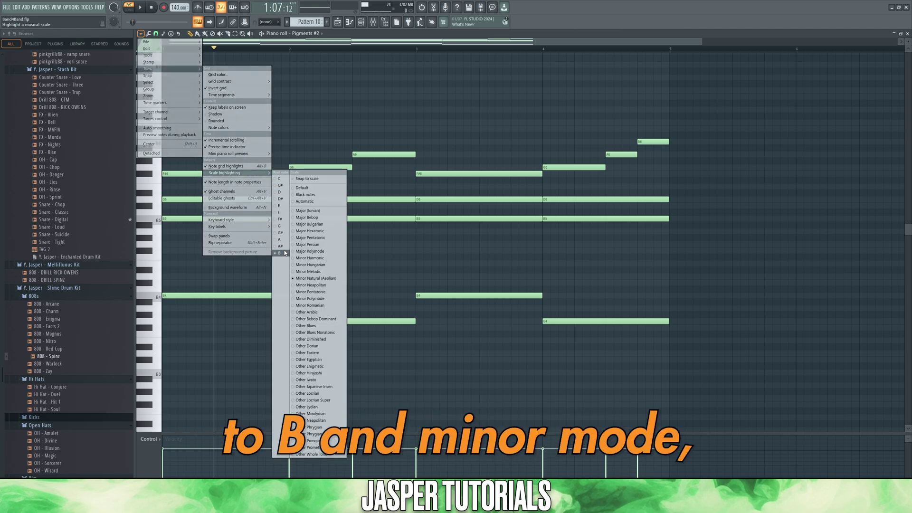
click(316, 278)
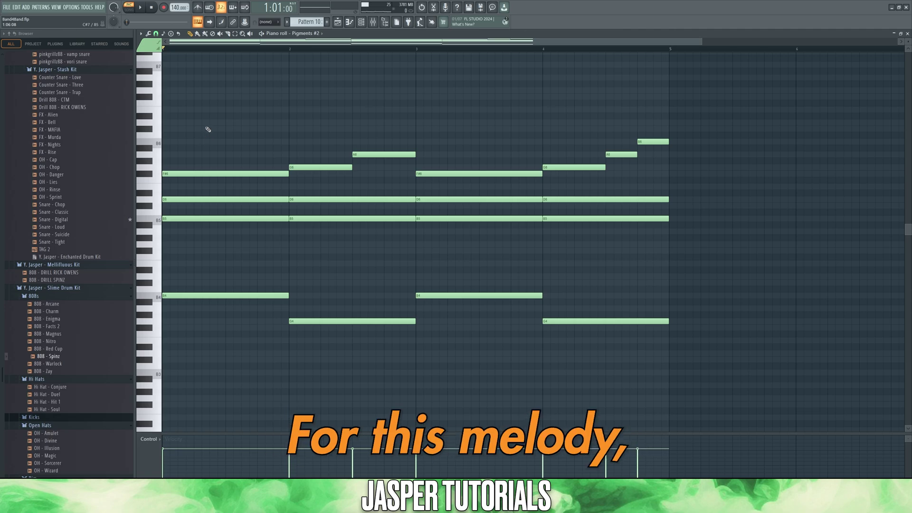
drag(236, 133, 228, 341)
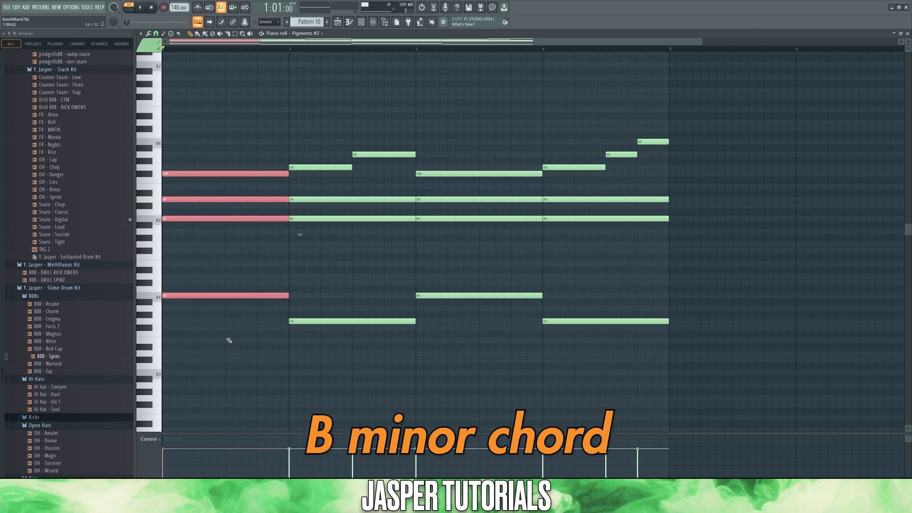
drag(337, 363, 301, 163)
click(340, 255)
click(307, 168)
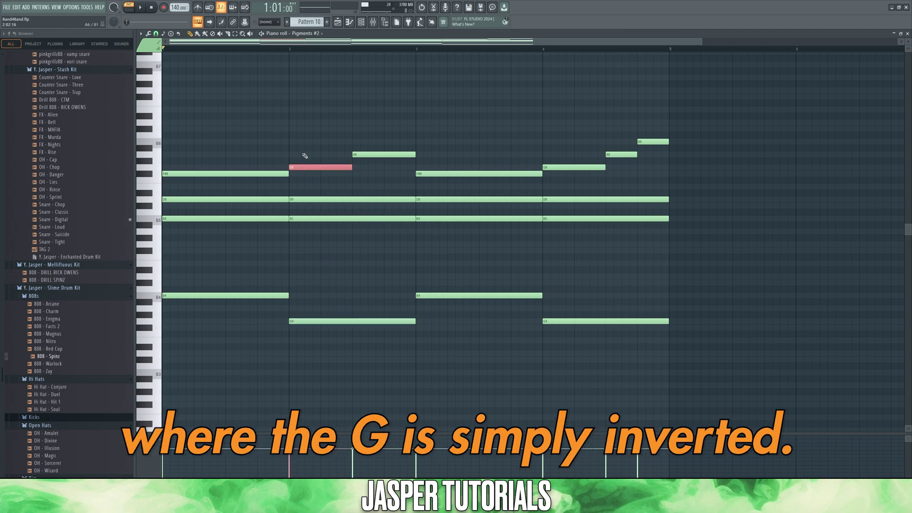
key(ctrl+Down)
key(ctrl+Up)
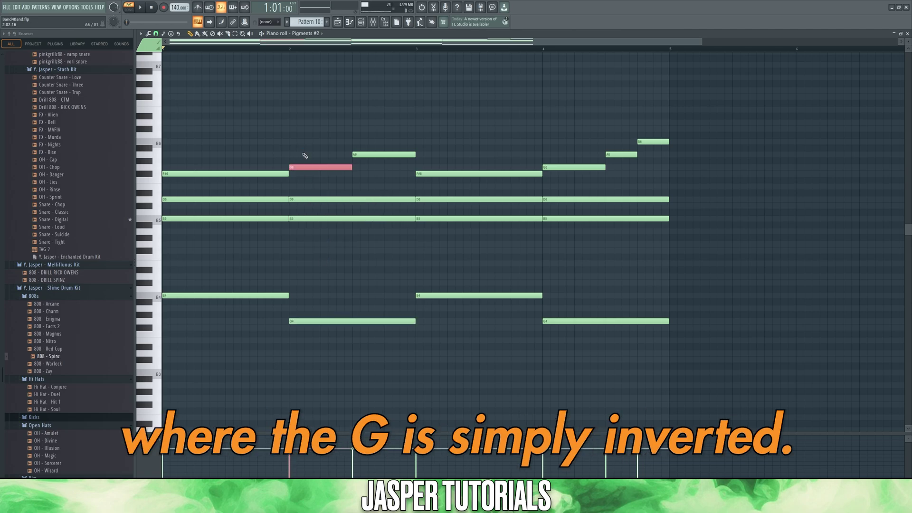
click(385, 154)
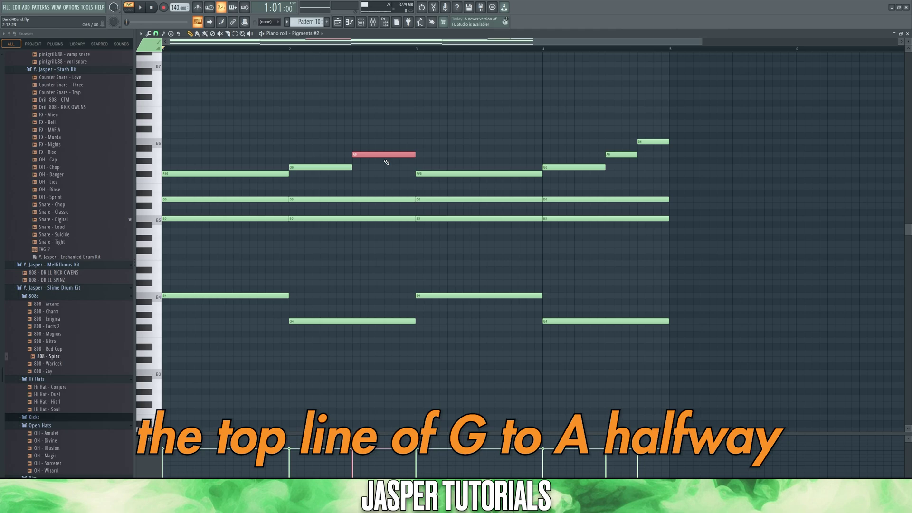
key(ctrl+d)
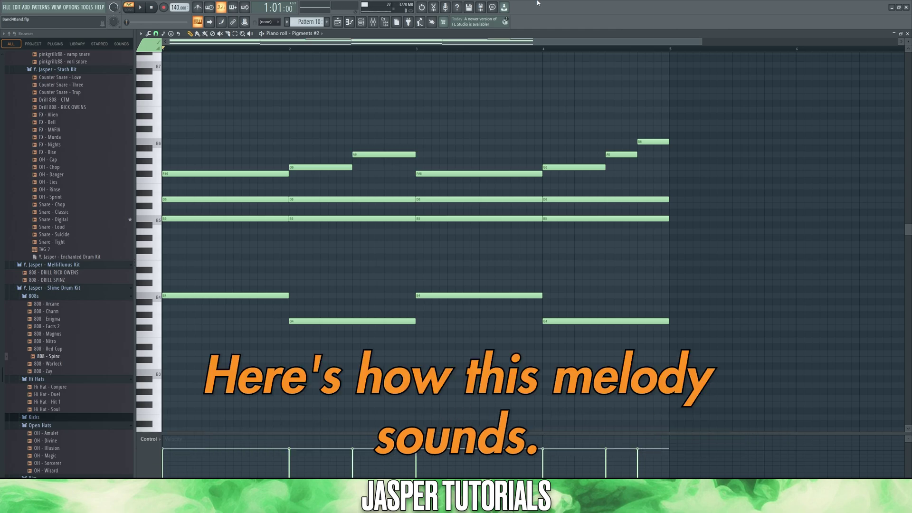
key(space)
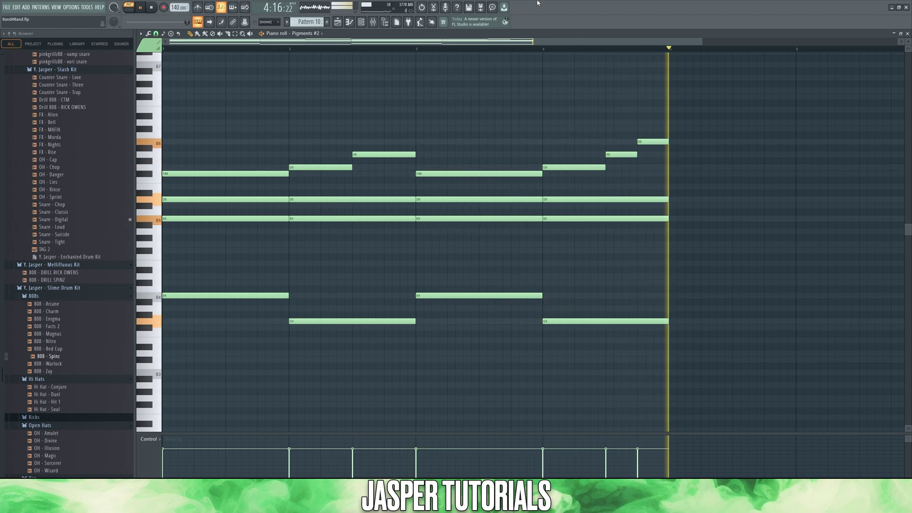
Add Portal to mixer insert 10 and render the melody pattern into audio.
key(space)
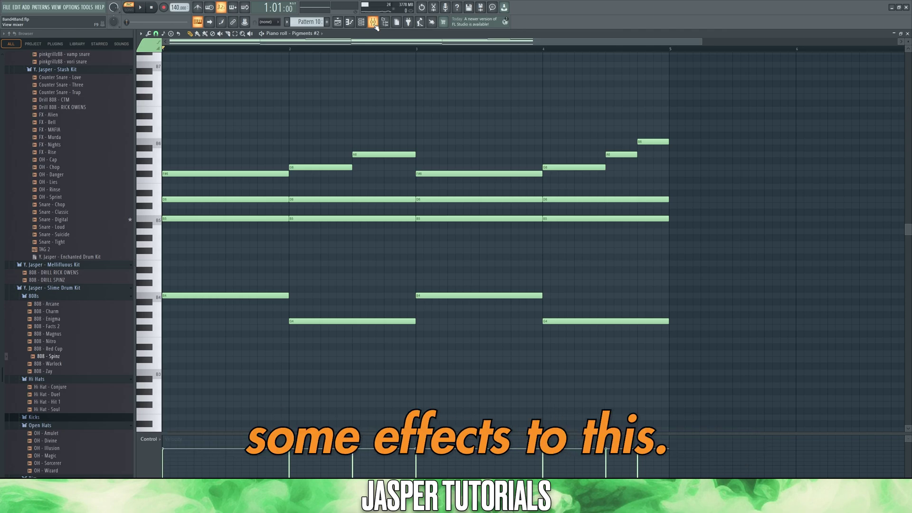
key(F6)
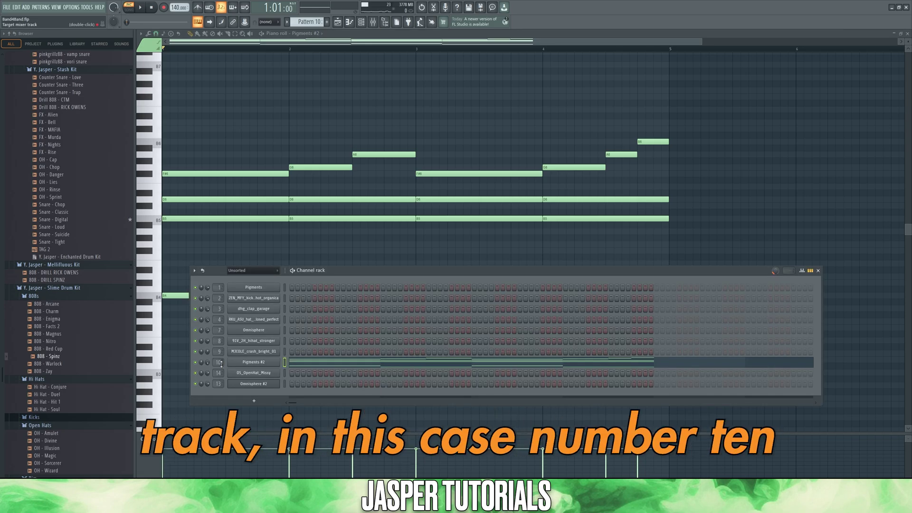
click(374, 24)
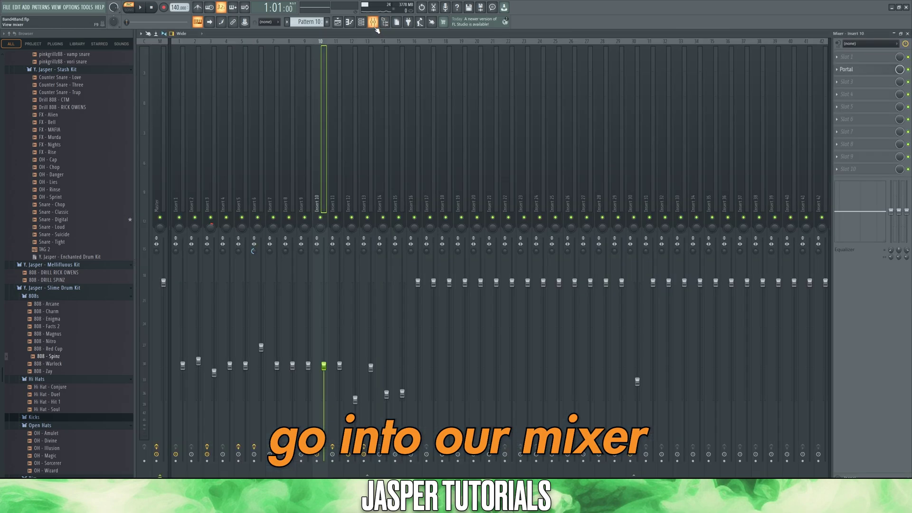
click(862, 71)
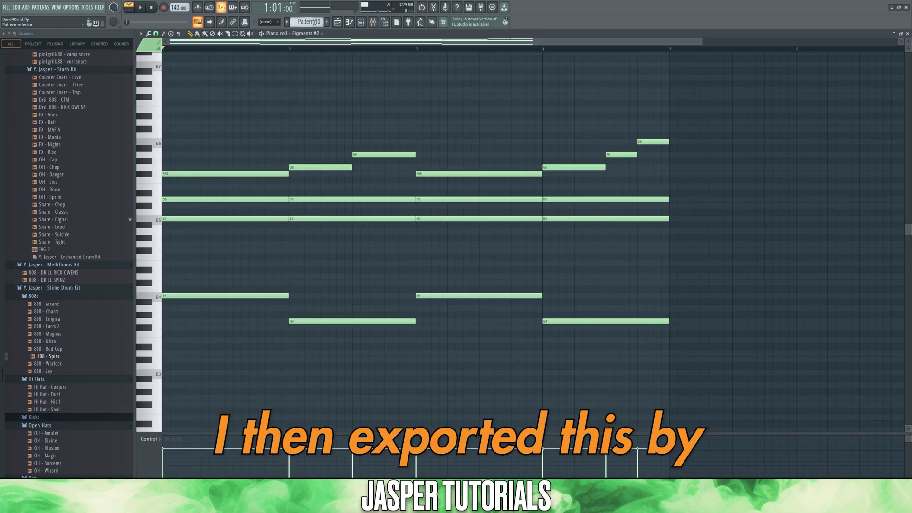
right_click(314, 22)
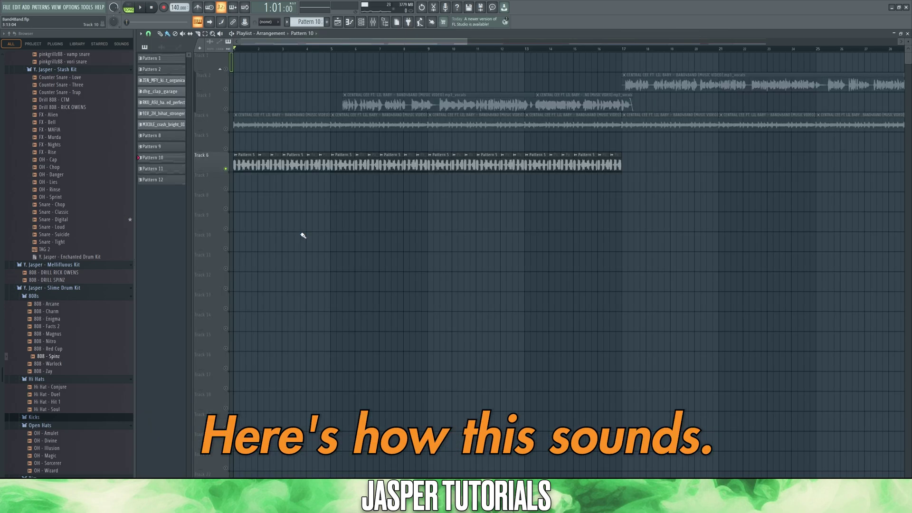
Play the arrangement with the rendered melody audio.
key(space)
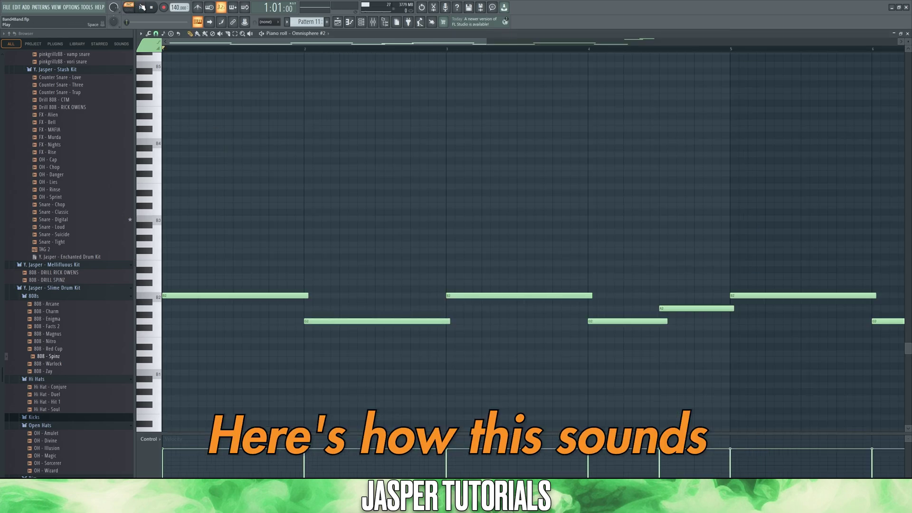
Play the Omnisphere Dark Space Plucks pattern, Pattern 11.
click(142, 7)
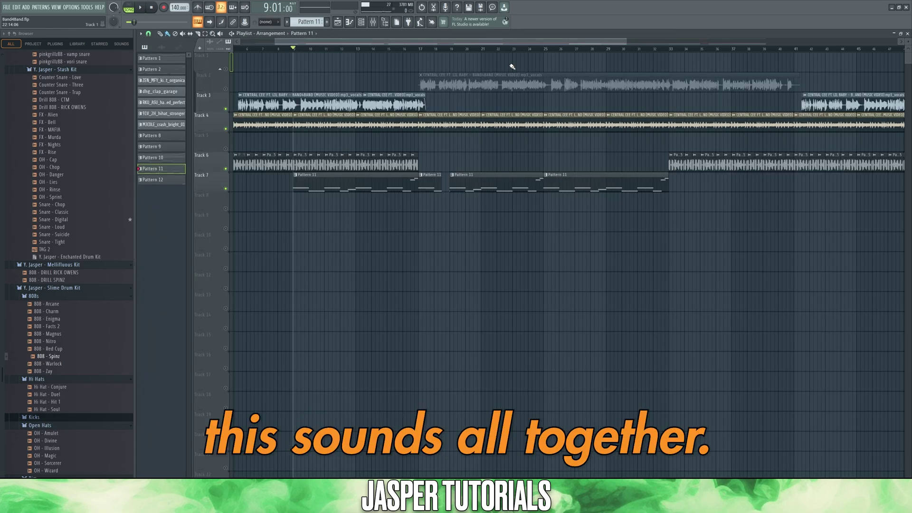
key(space)
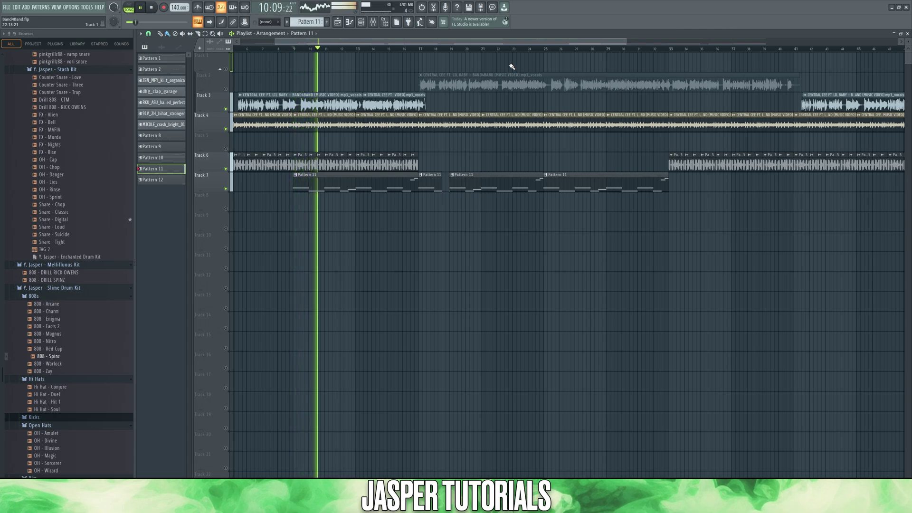
key(space)
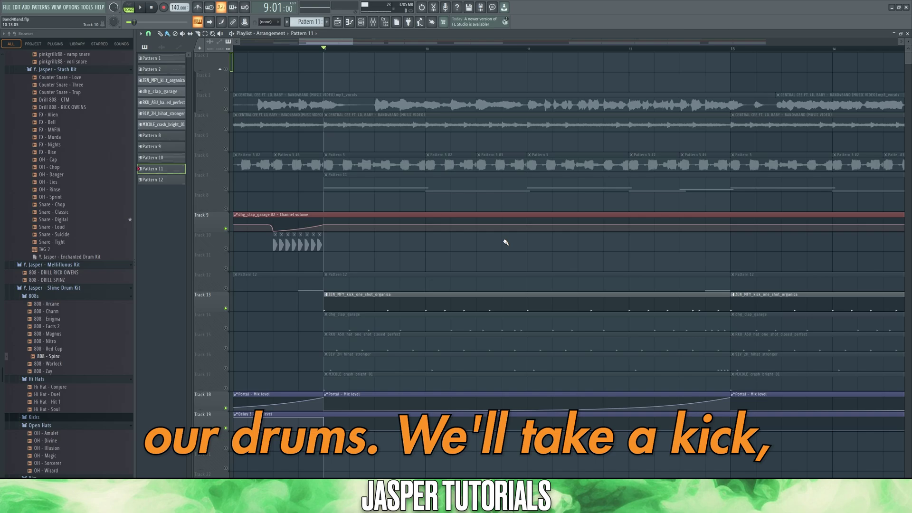
Audition the arrangement from bar 9 as kick, clap, hats and crash are unmuted.
key(space)
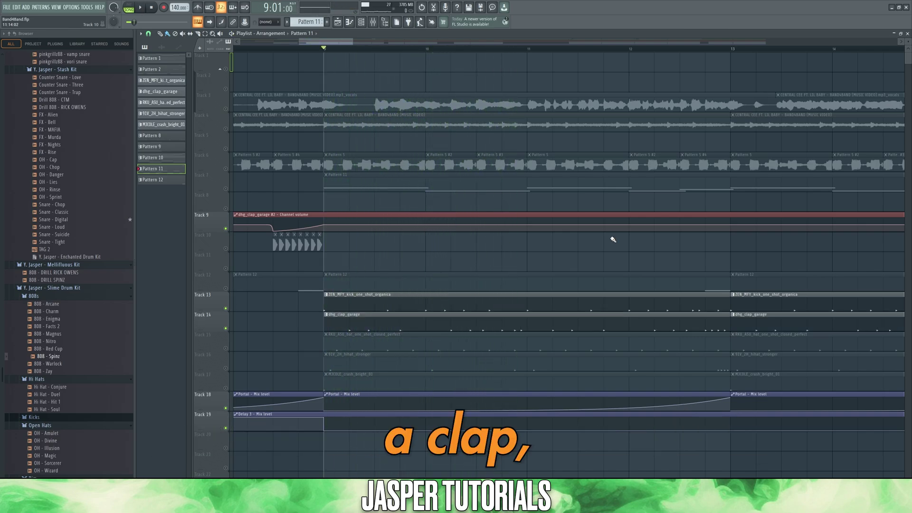
key(space)
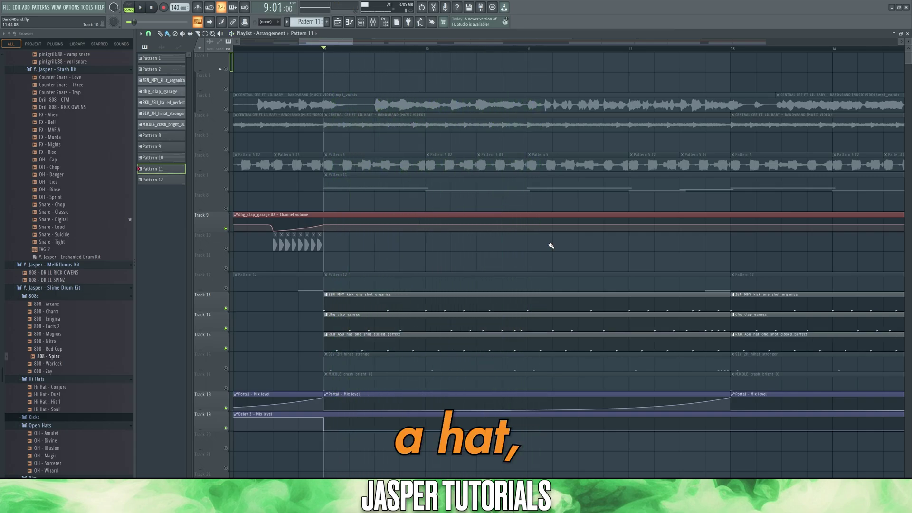
key(space)
key(space)
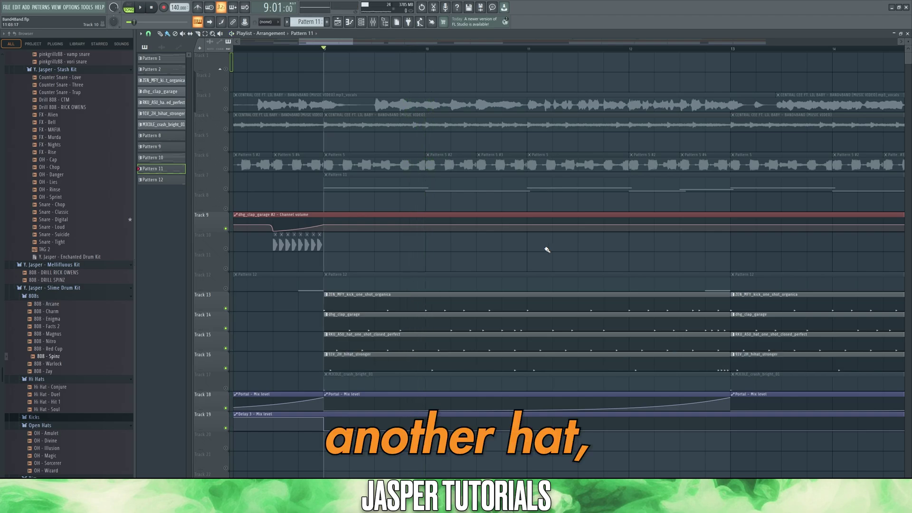
key(space)
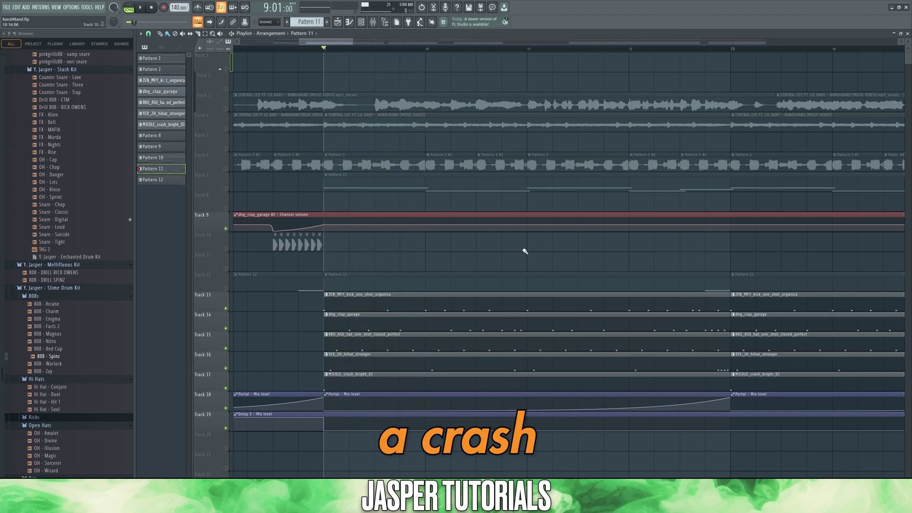
key(space)
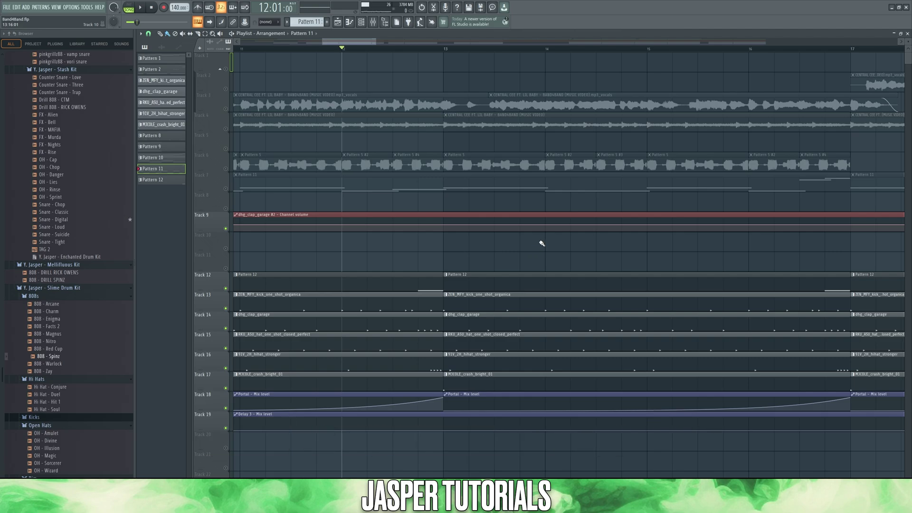
key(space)
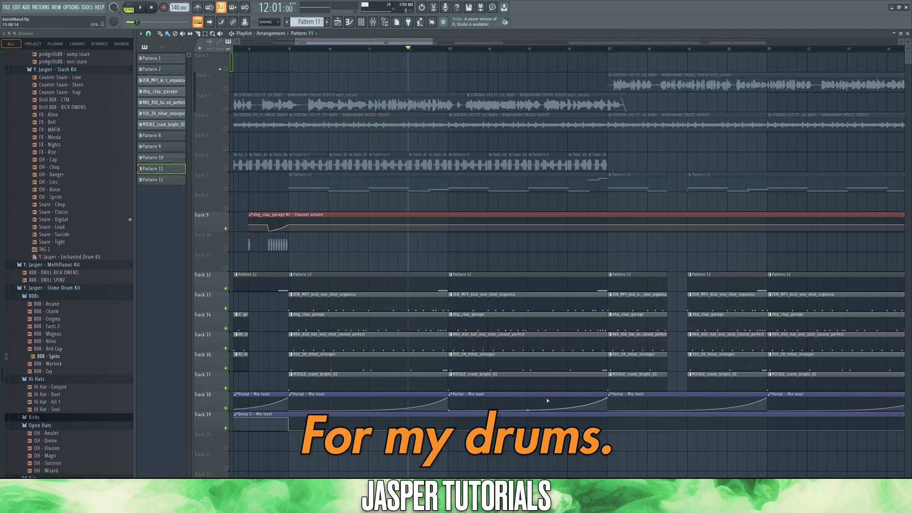
Marquee-select the Portal – Mix level automation clips on Track 18.
drag(546, 398, 321, 396)
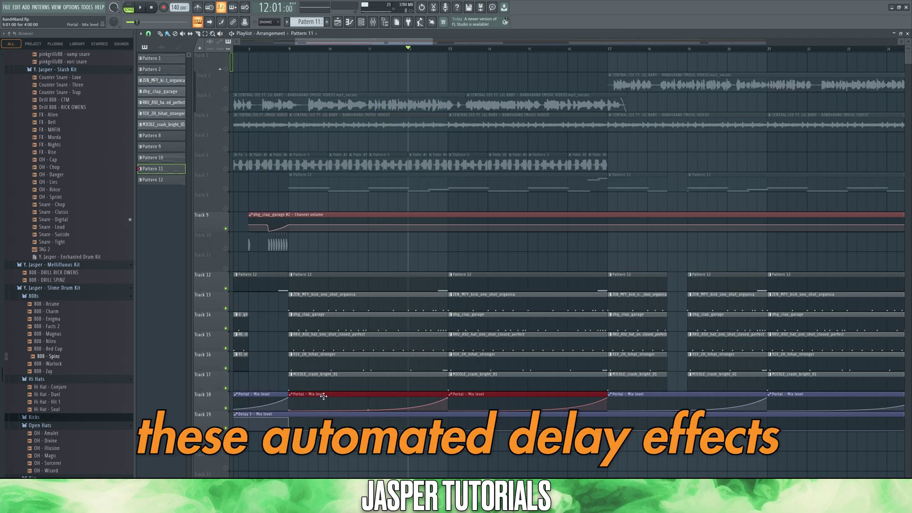